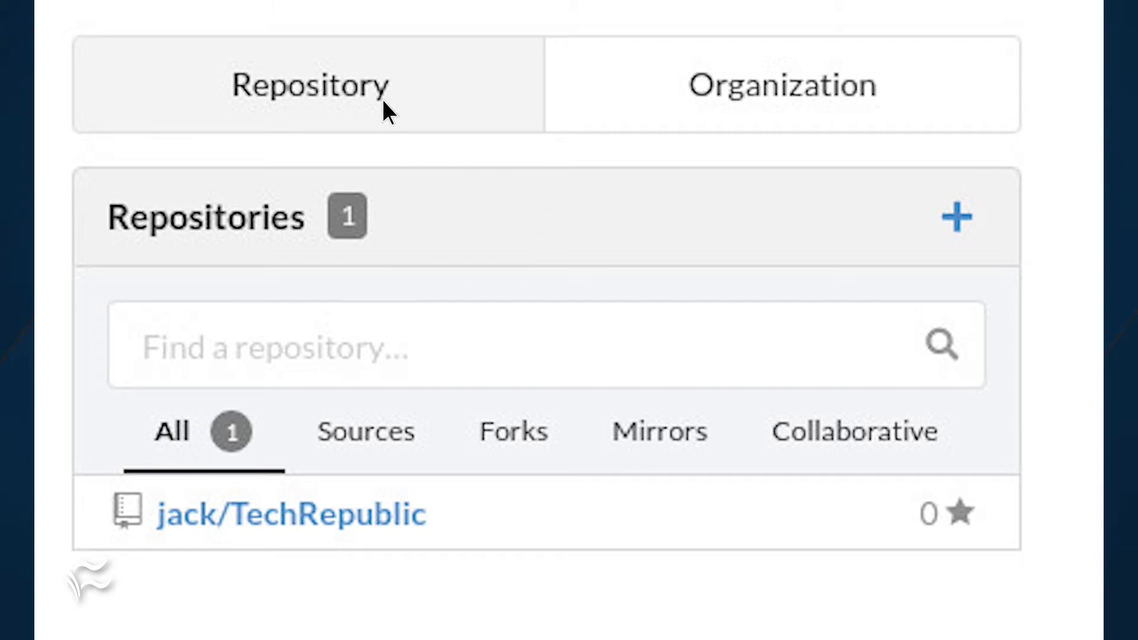
# Step: Start a new repository from the Repositories panel, landing on the blank New Repository form
pyautogui.click(959, 217)
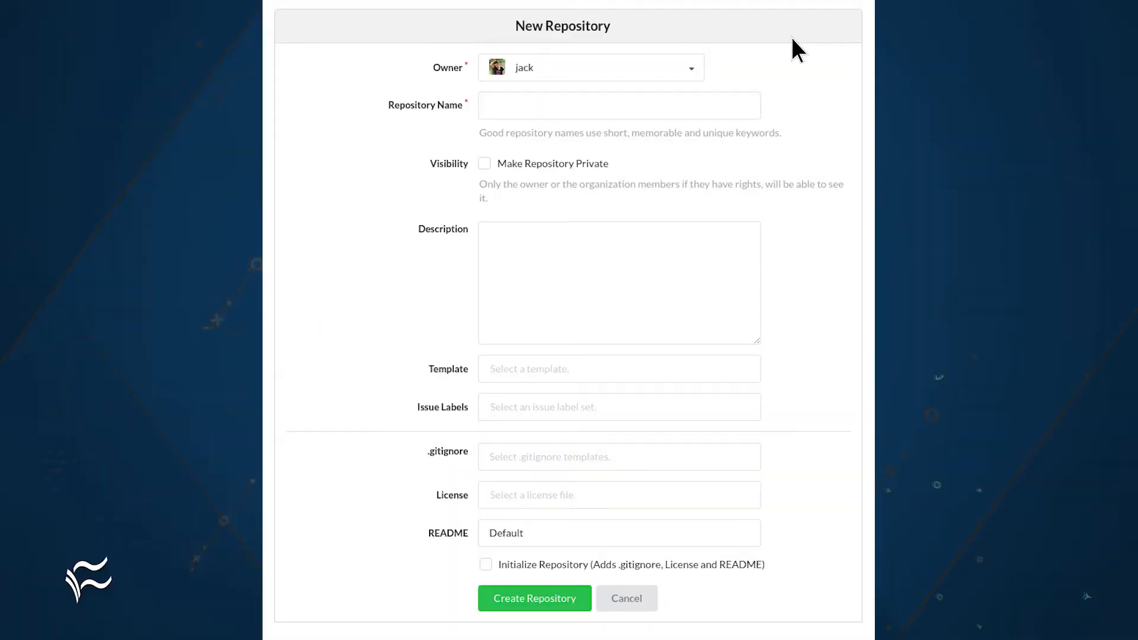